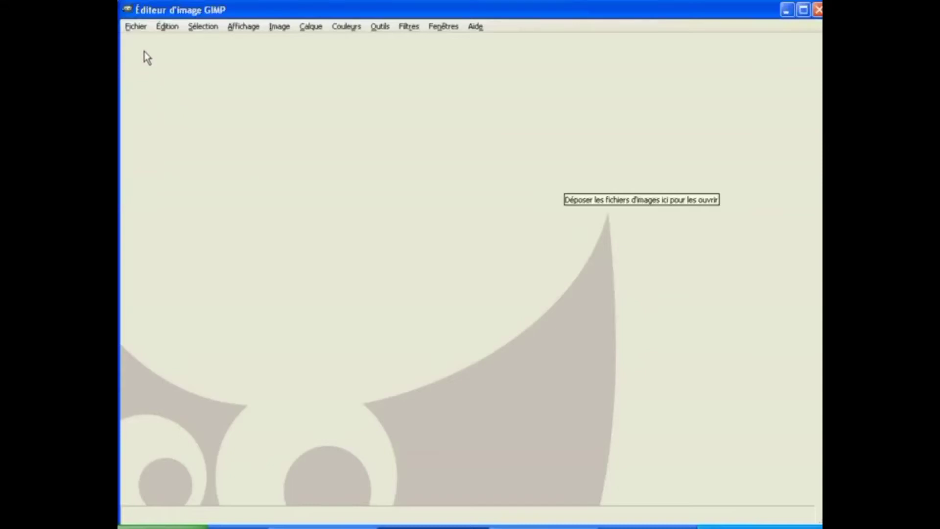
Step: Open Tour Hassan.JPG from the Collège folder as the background image
{"action": "left_click", "coordinate": [139, 28]}
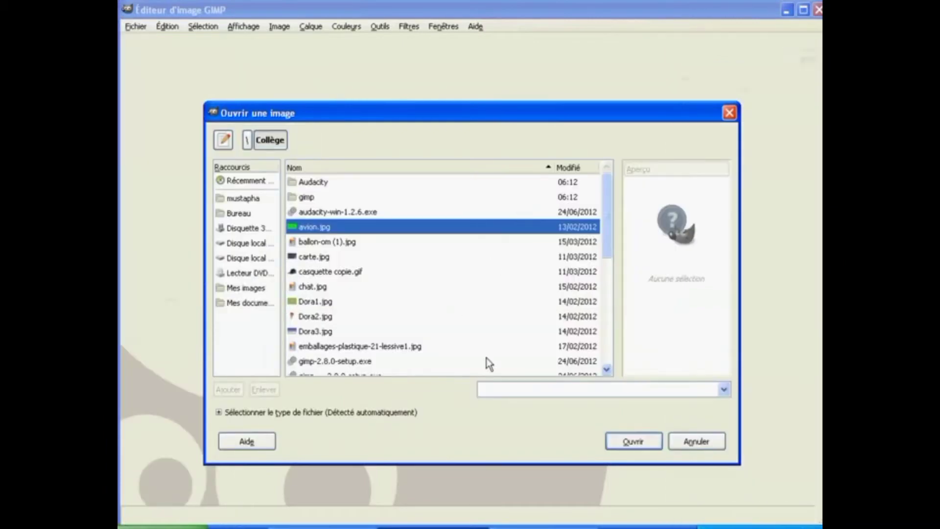
{"action": "left_click_drag", "start_coordinate": [610, 235], "coordinate": [615, 325]}
{"action": "left_click", "coordinate": [323, 368]}
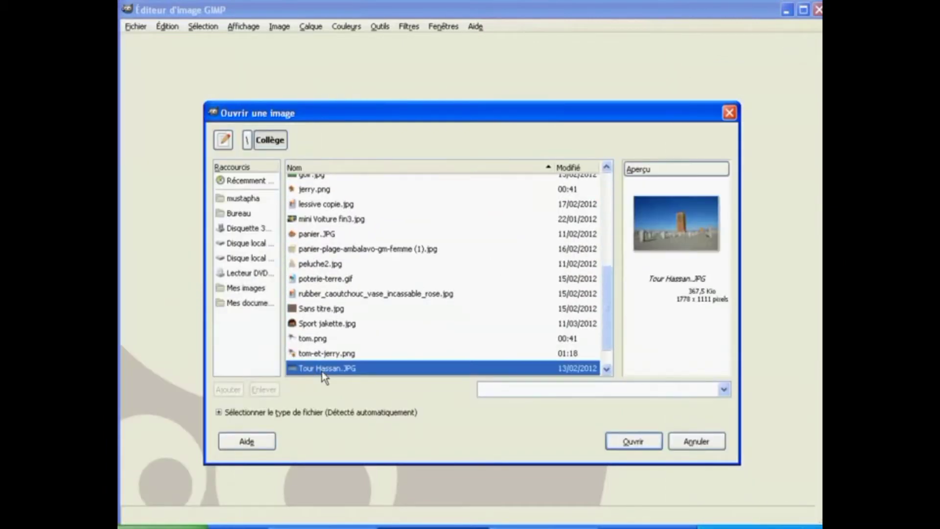
{"action": "left_click", "coordinate": [641, 442]}
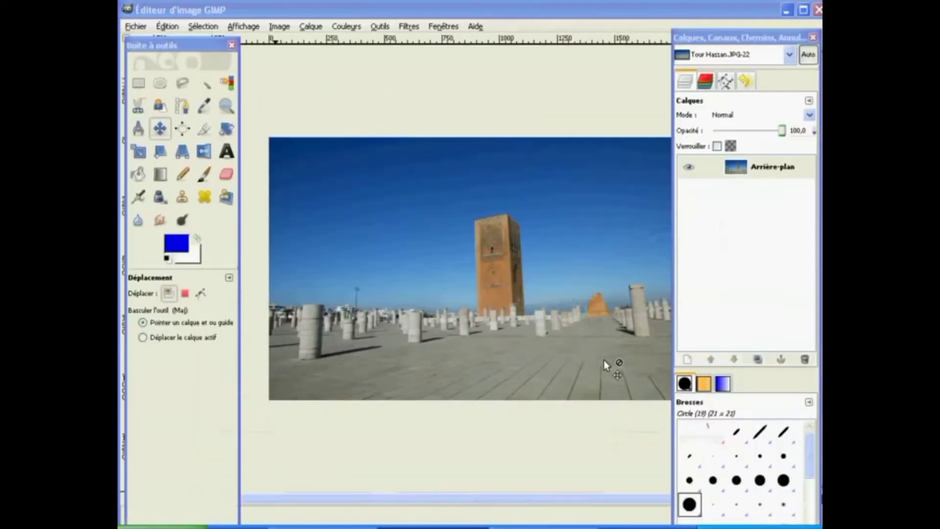
Step: Add avion.jpg as a new layer above the Tour Hassan photo
{"action": "left_click", "coordinate": [141, 28]}
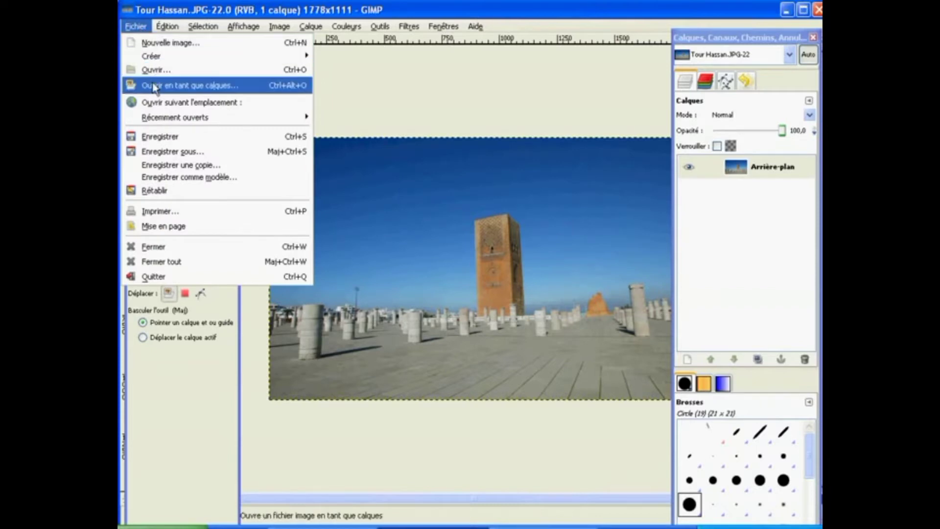
{"action": "mouse_move", "coordinate": [187, 85]}
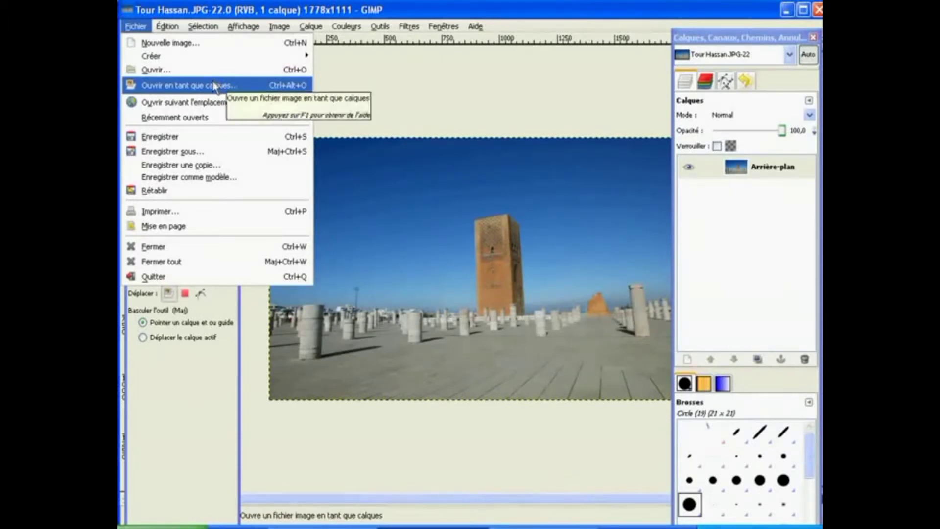
{"action": "left_click", "coordinate": [213, 86]}
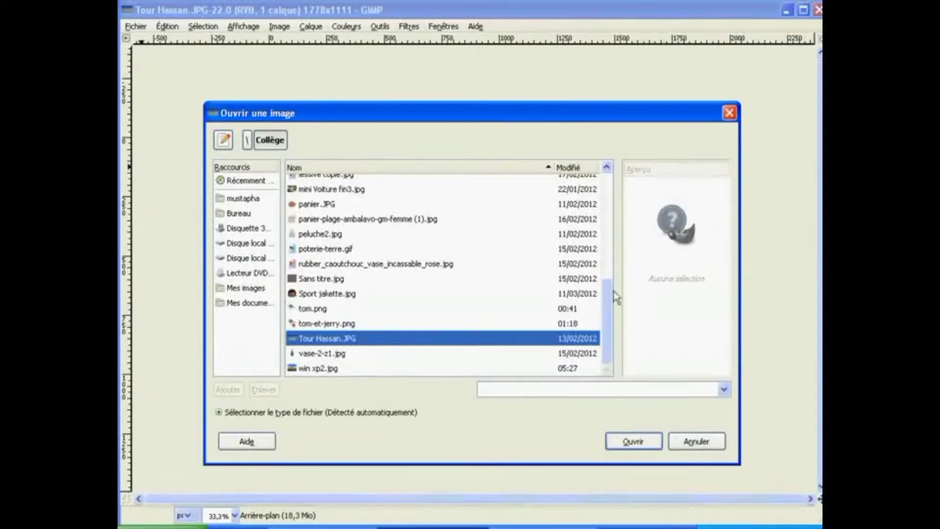
{"action": "left_click_drag", "start_coordinate": [608, 304], "coordinate": [609, 179]}
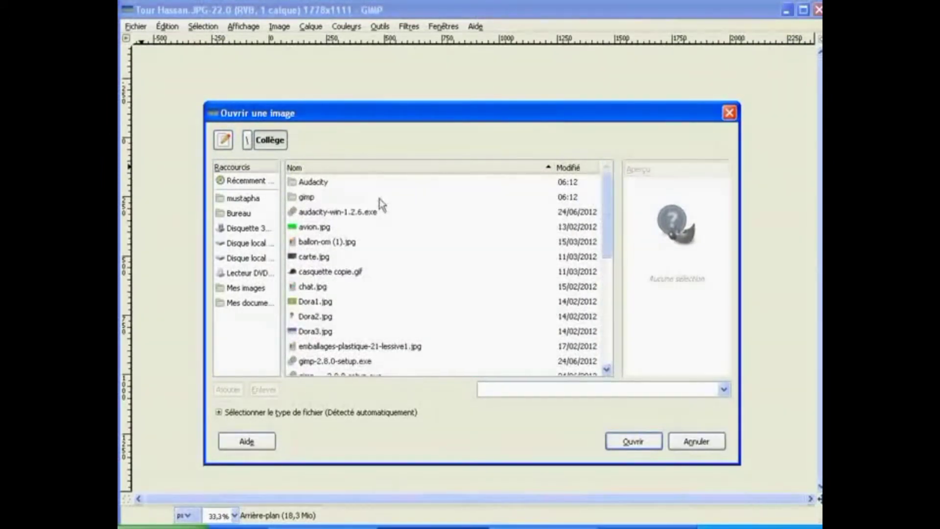
{"action": "left_click", "coordinate": [313, 227]}
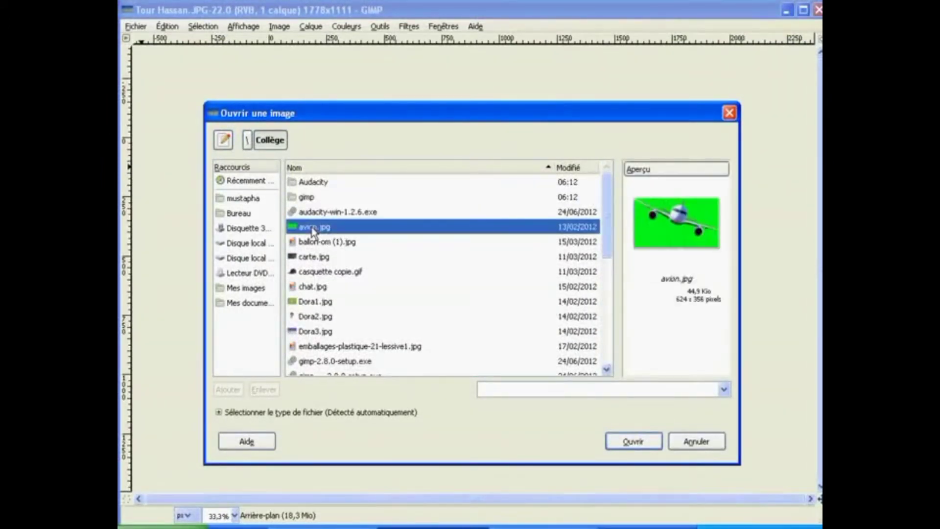
{"action": "left_click", "coordinate": [632, 441]}
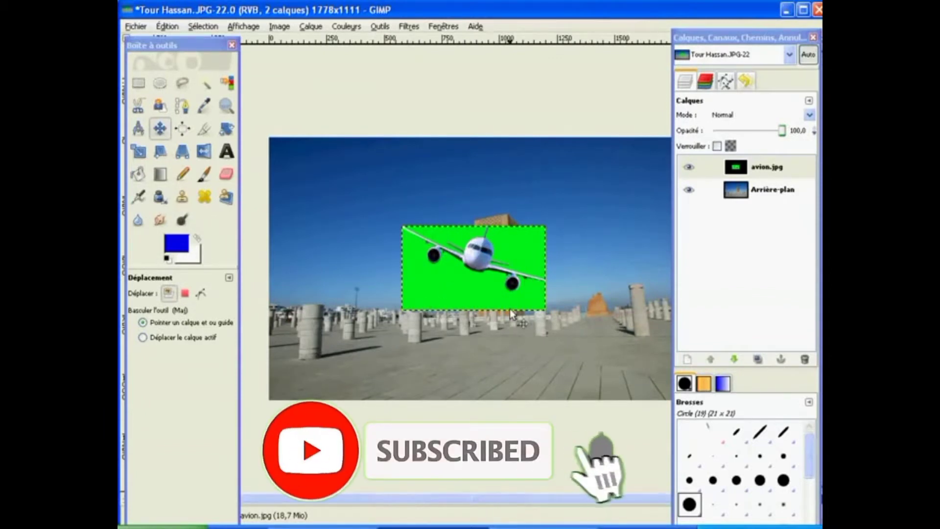
Step: Give the avion.jpg layer an alpha channel from its layer context menu
{"action": "left_click", "coordinate": [786, 169]}
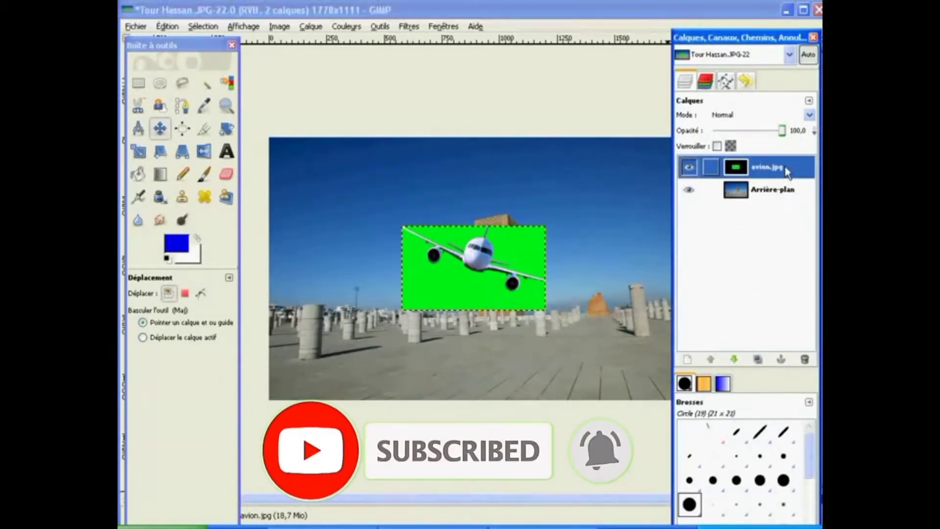
{"action": "left_click", "coordinate": [785, 189]}
{"action": "left_click", "coordinate": [773, 169]}
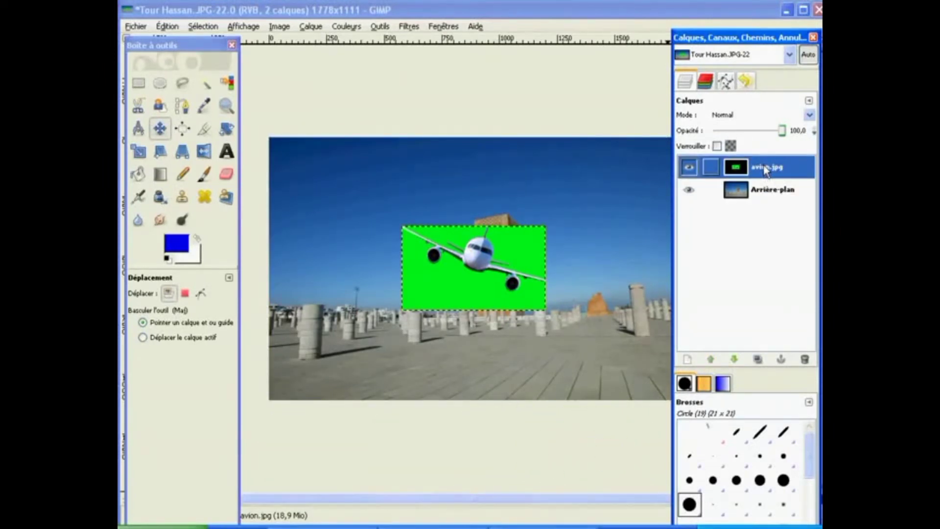
{"action": "right_click", "coordinate": [763, 167]}
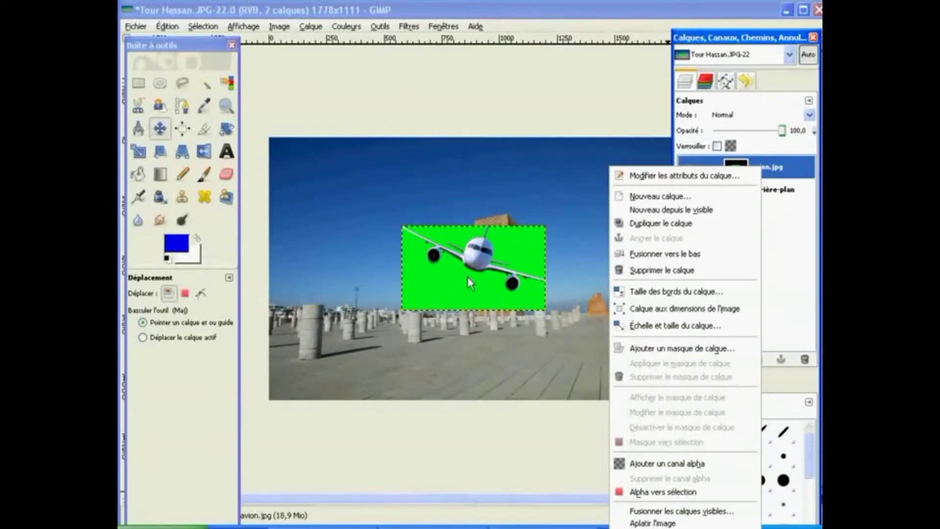
{"action": "left_click", "coordinate": [705, 468]}
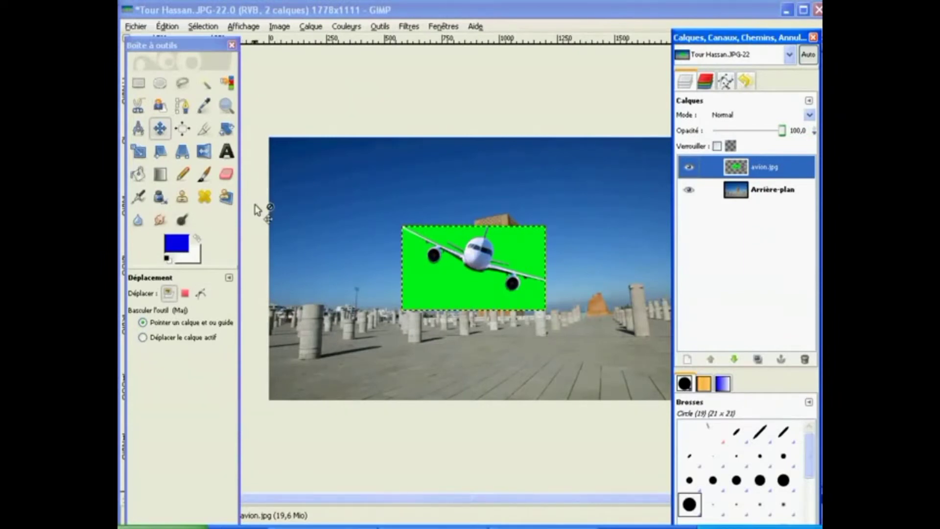
Step: Fuzzy-select and delete the three green areas around the airplane's wings
{"action": "left_click", "coordinate": [206, 85]}
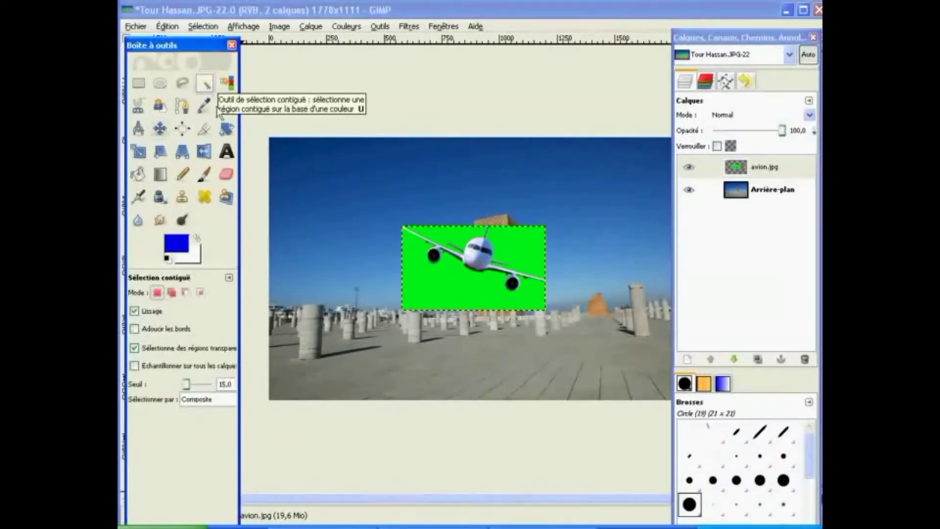
{"action": "left_click", "coordinate": [518, 245]}
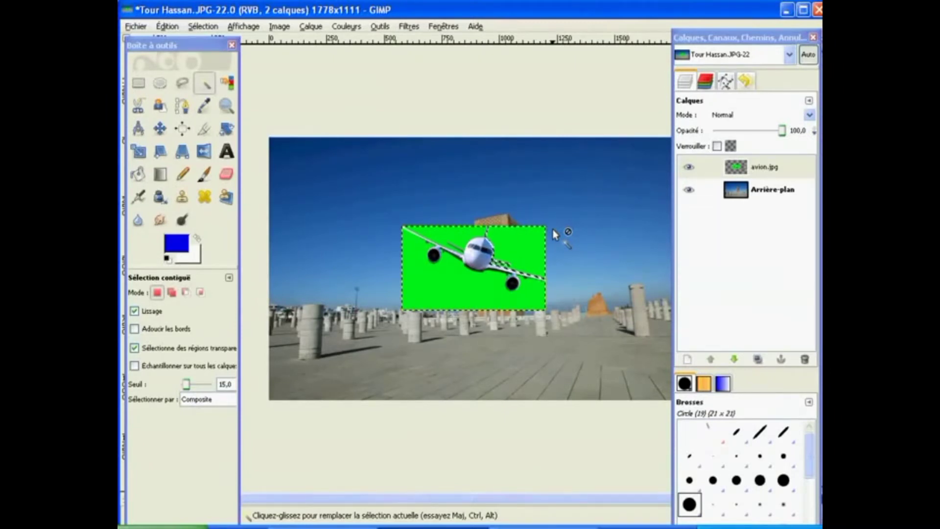
{"action": "key", "text": "Delete"}
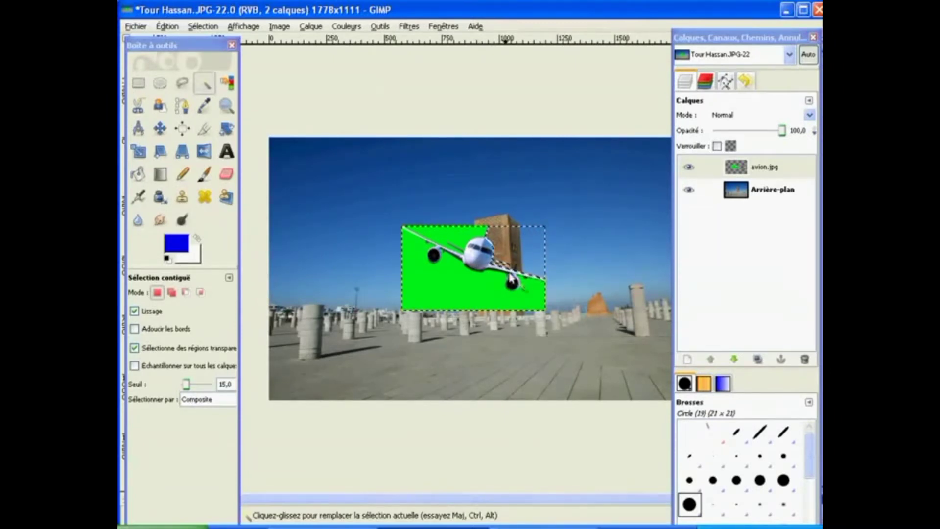
{"action": "left_click", "coordinate": [446, 239]}
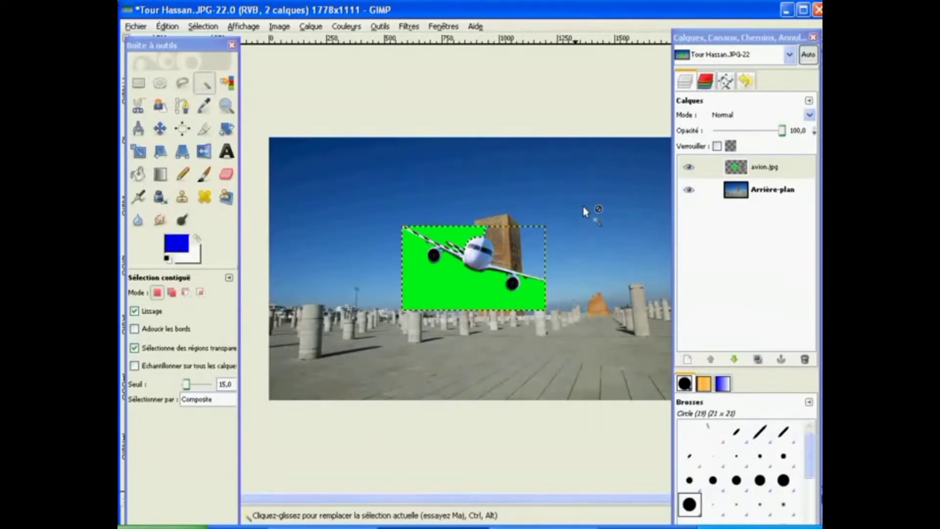
{"action": "key", "text": "Delete"}
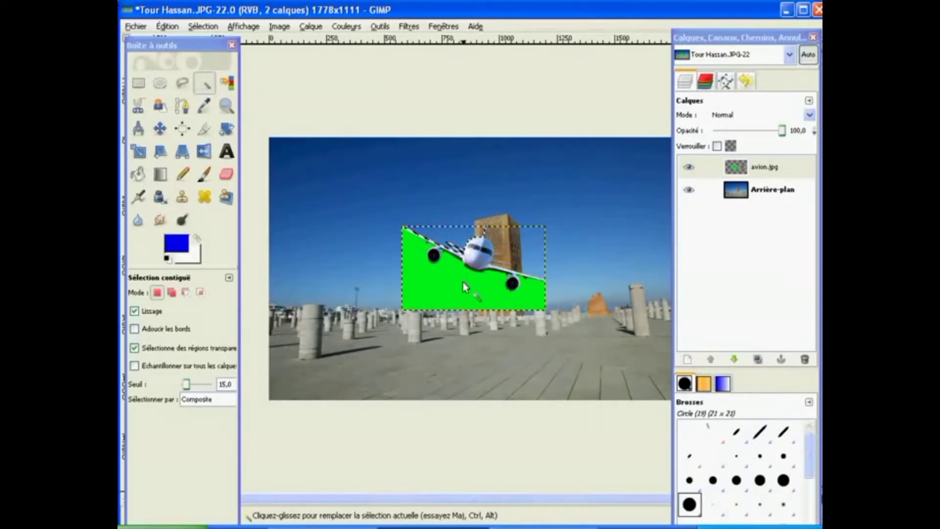
{"action": "left_click", "coordinate": [463, 281]}
{"action": "key", "text": "Delete"}
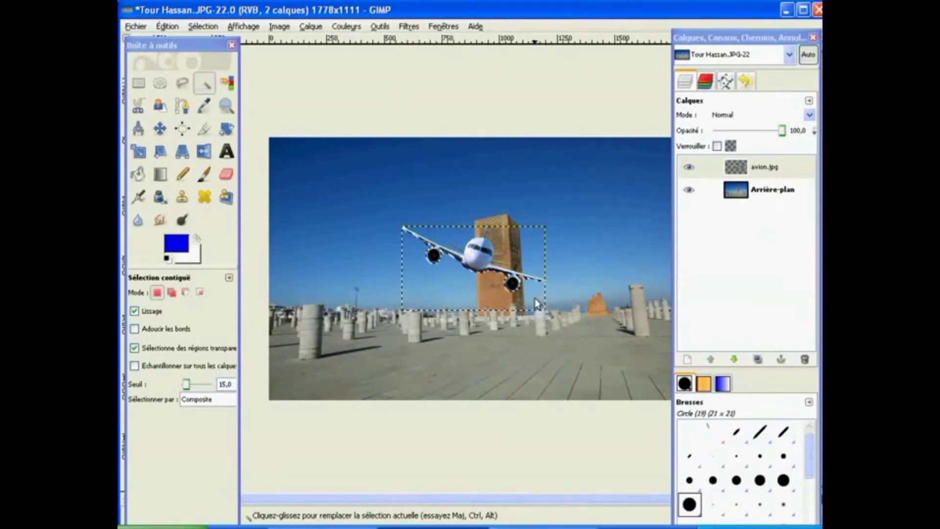
Step: Subtract the plane's outline from the selection and hide the docks
{"action": "key", "text": "ctrl"}
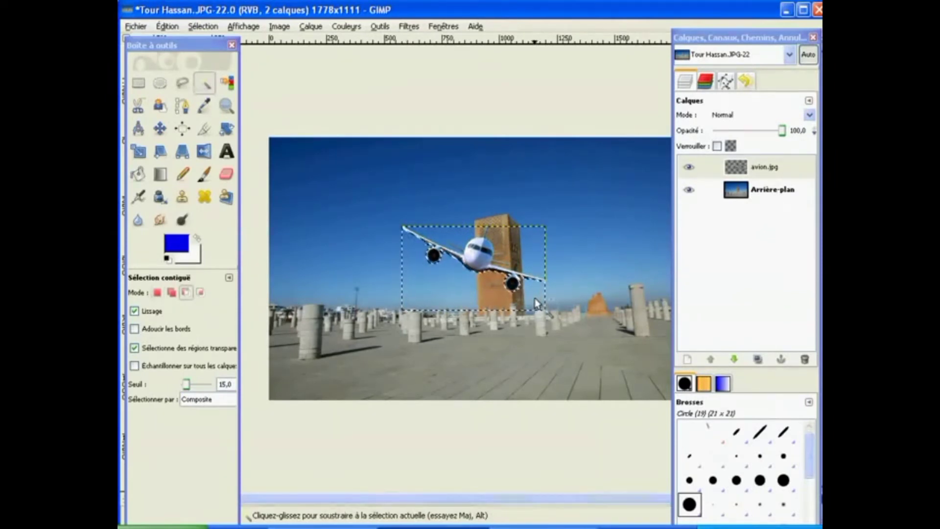
{"action": "left_click", "coordinate": [535, 302], "text": "ctrl+shift"}
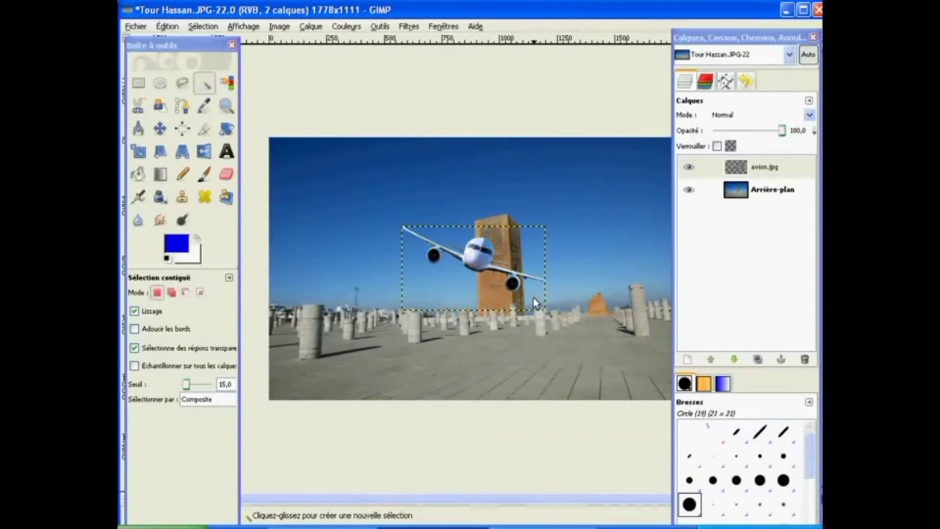
{"action": "key", "text": "Tab"}
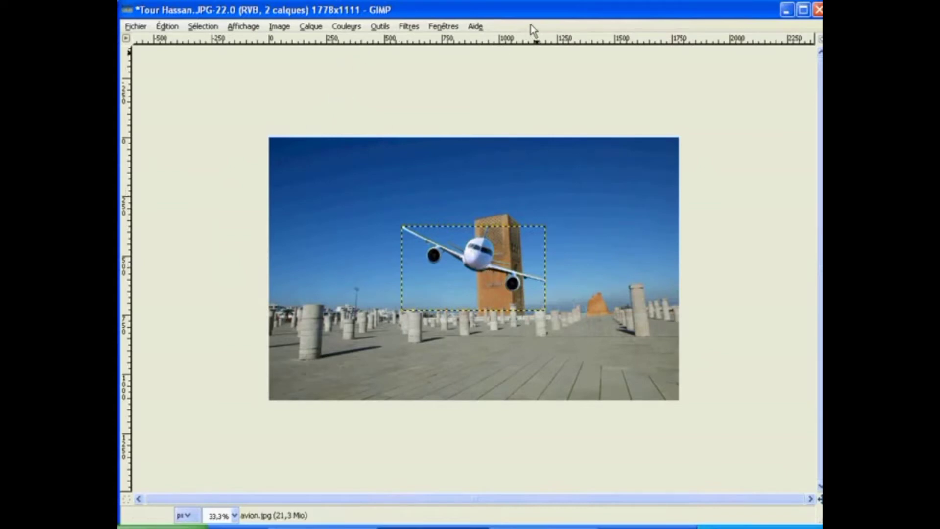
Step: Duplicate the cut-out airplane layer into Copie de avion.jpg at the top
{"action": "key", "text": "Tab"}
{"action": "left_click", "coordinate": [167, 26]}
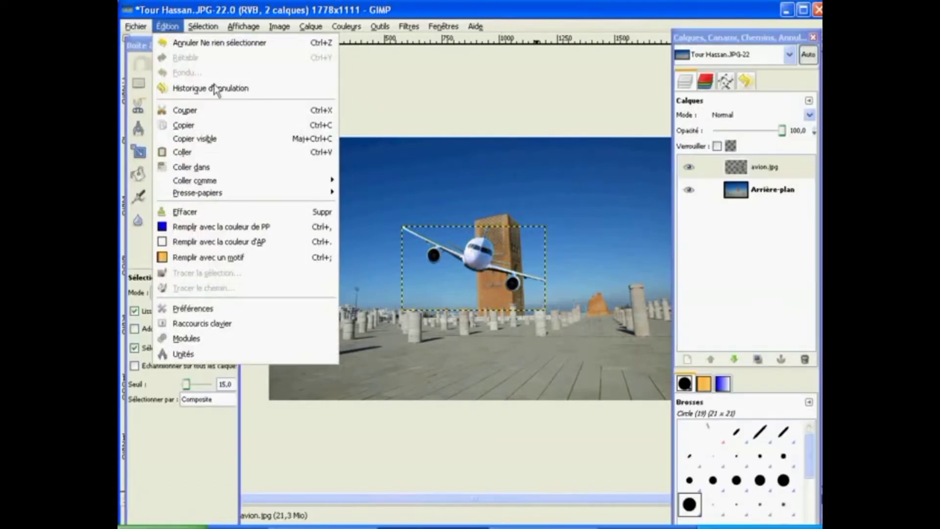
{"action": "left_click", "coordinate": [773, 172]}
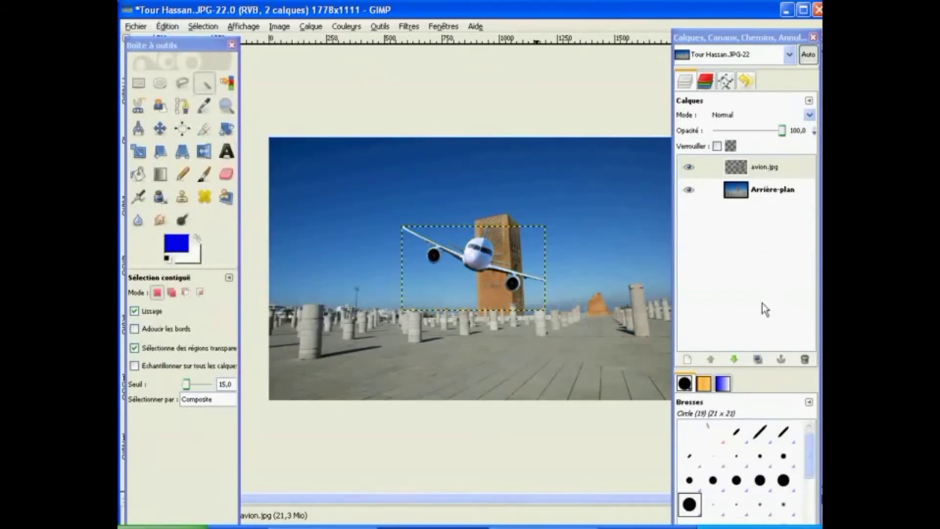
{"action": "left_click", "coordinate": [757, 360]}
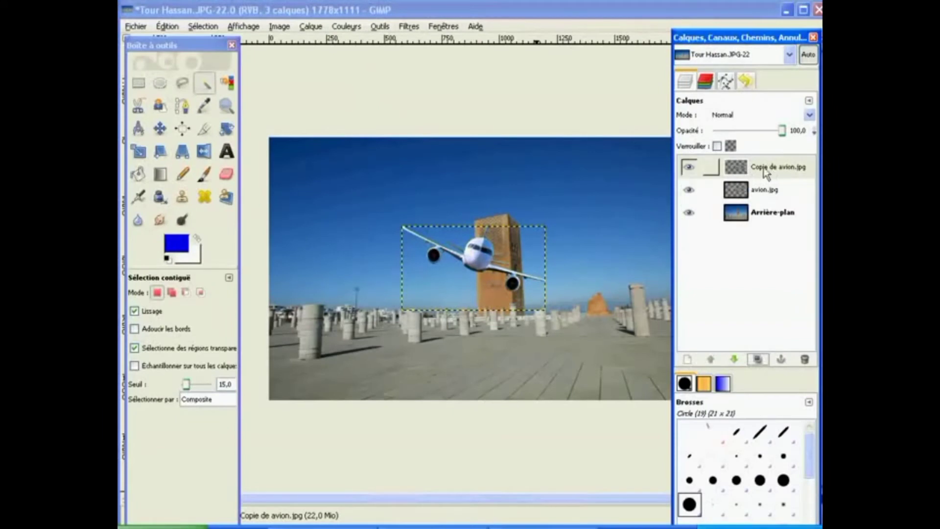
{"action": "left_click", "coordinate": [759, 191]}
{"action": "left_click", "coordinate": [758, 170]}
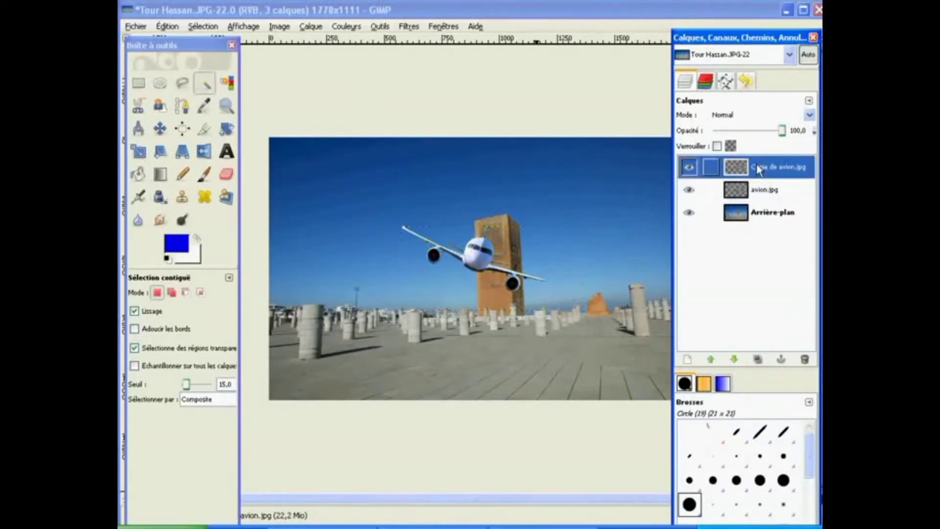
Step: Move one plane to the tower's upper right and the other to the upper-left sky
{"action": "left_click", "coordinate": [759, 191]}
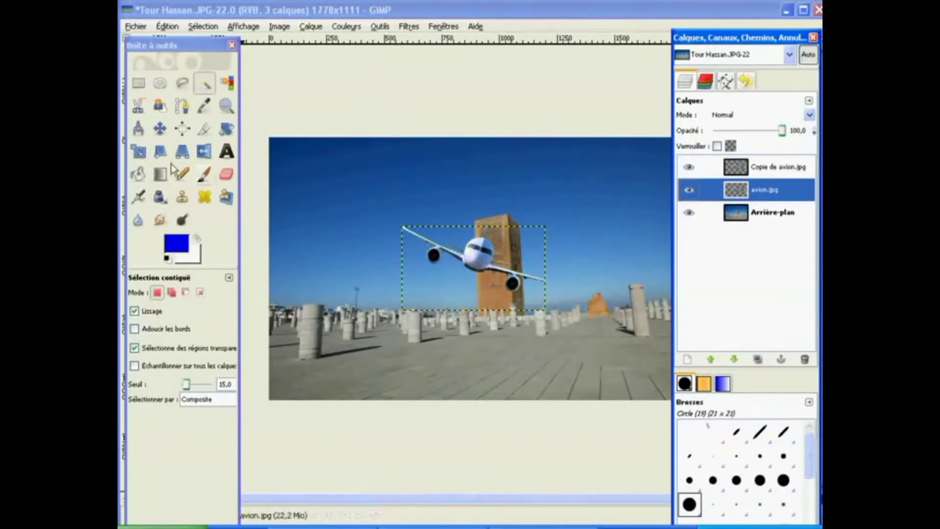
{"action": "left_click", "coordinate": [160, 130]}
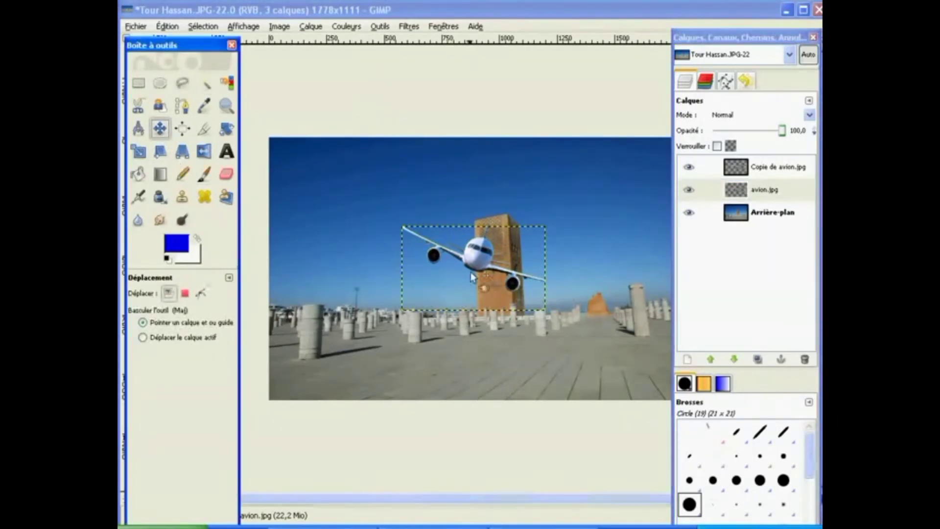
{"action": "left_click_drag", "start_coordinate": [479, 264], "coordinate": [580, 219]}
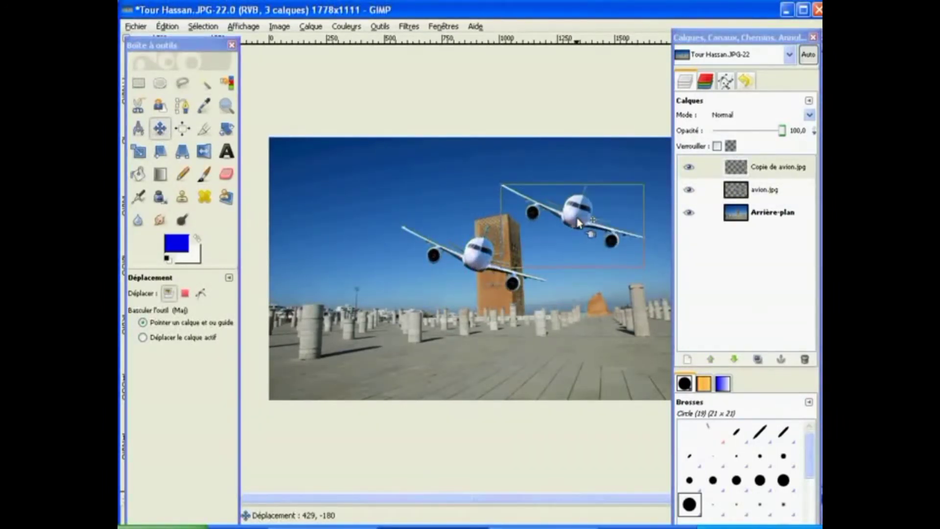
{"action": "left_click_drag", "start_coordinate": [475, 259], "coordinate": [393, 216]}
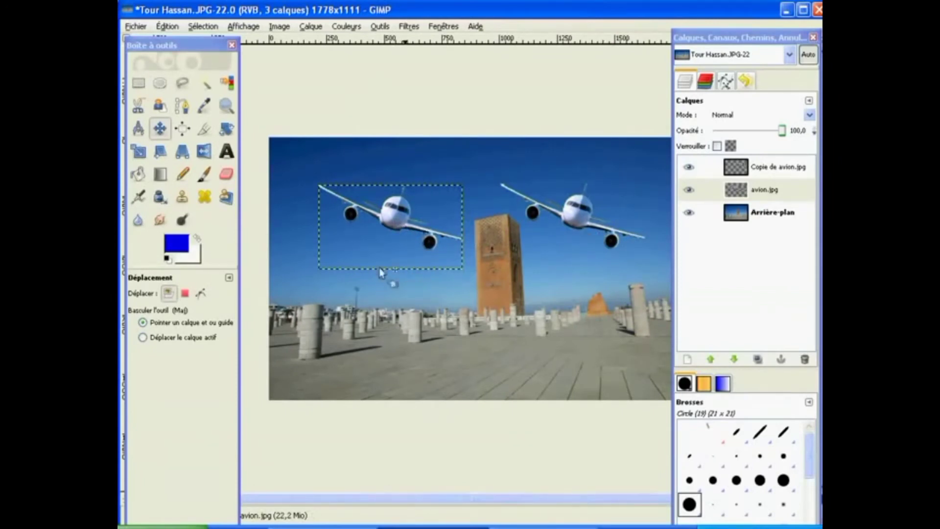
Step: Scale the upper-left plane down to 405 × 200 pixels
{"action": "left_click", "coordinate": [139, 152]}
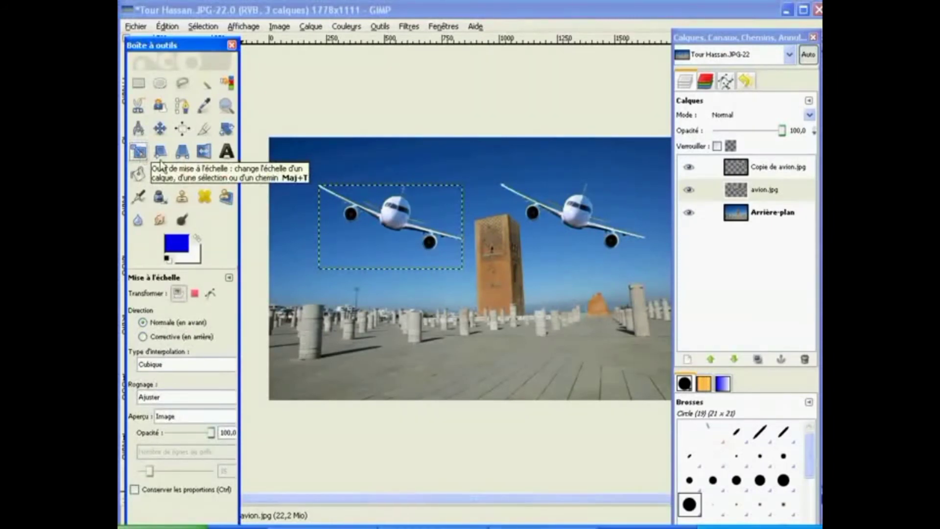
{"action": "left_click", "coordinate": [451, 262]}
{"action": "left_click_drag", "start_coordinate": [451, 262], "coordinate": [420, 240]}
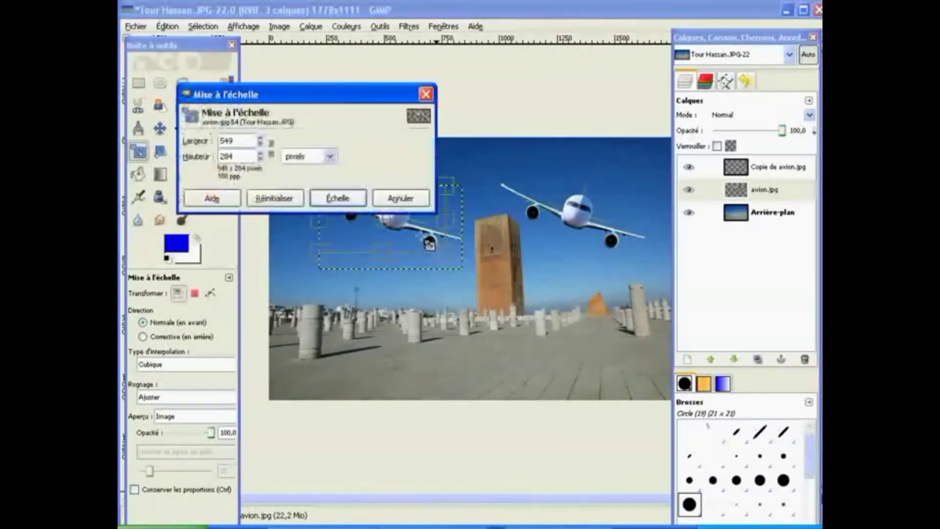
{"action": "left_click", "coordinate": [341, 201]}
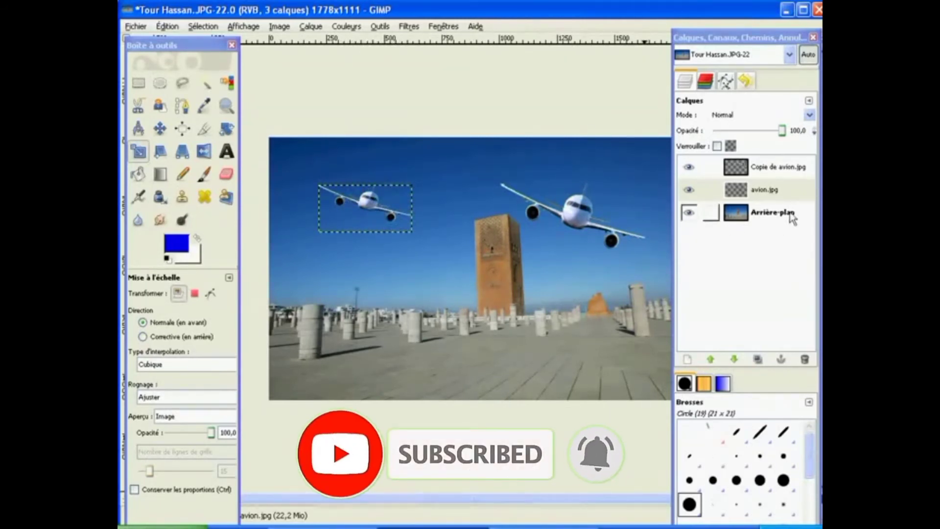
{"action": "left_click", "coordinate": [778, 191]}
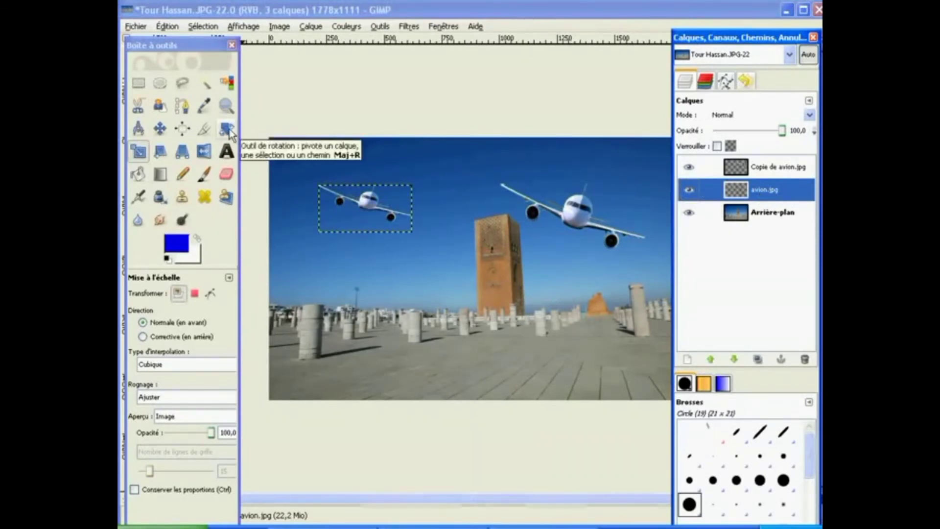
Step: Rotate the small left plane by -66.25° so it tilts steeply
{"action": "left_click", "coordinate": [229, 132]}
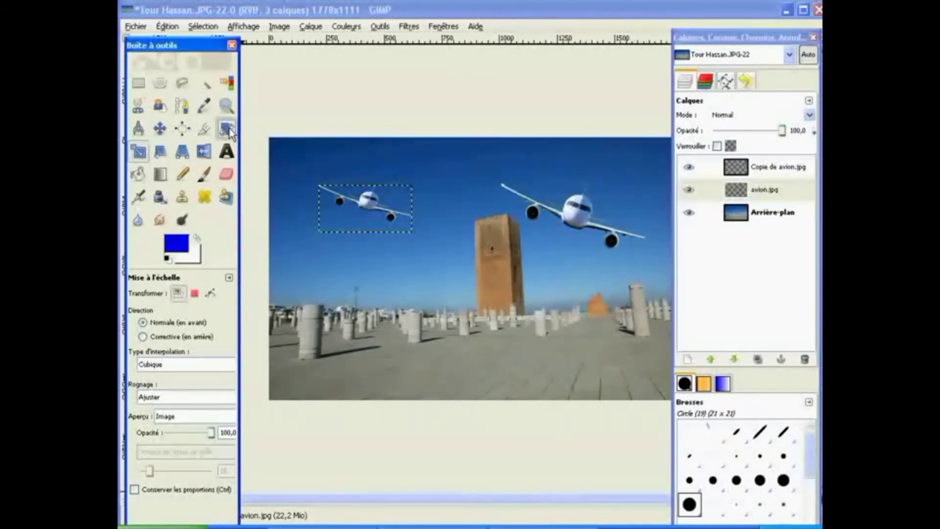
{"action": "left_click", "coordinate": [403, 244]}
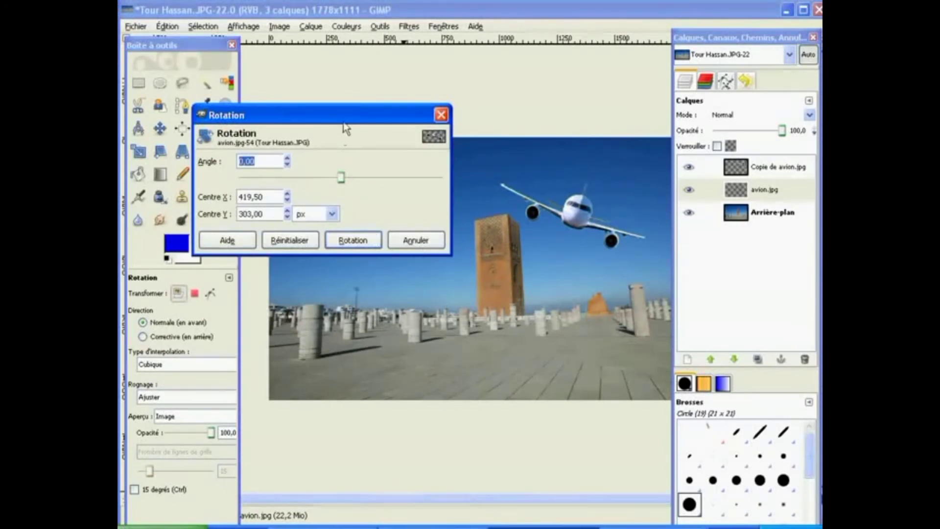
{"action": "left_click_drag", "start_coordinate": [335, 115], "coordinate": [251, 30]}
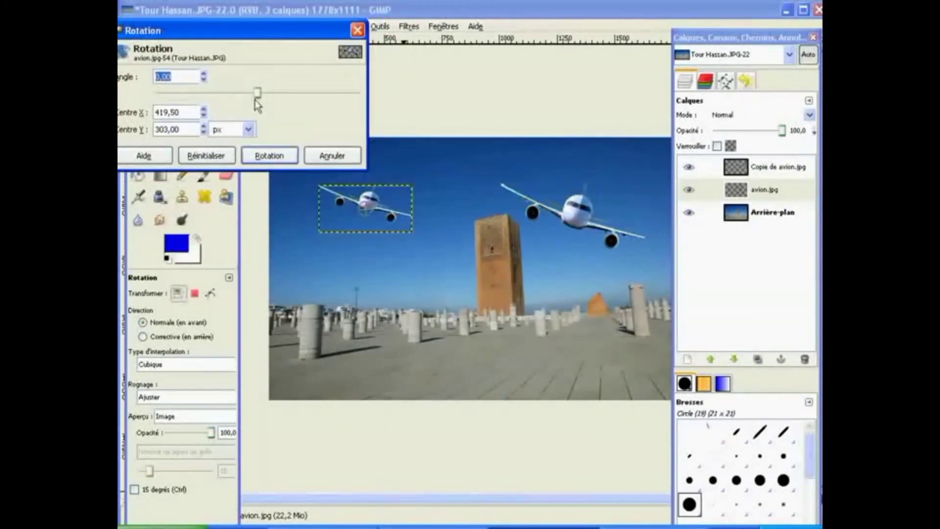
{"action": "left_click_drag", "start_coordinate": [259, 94], "coordinate": [220, 96]}
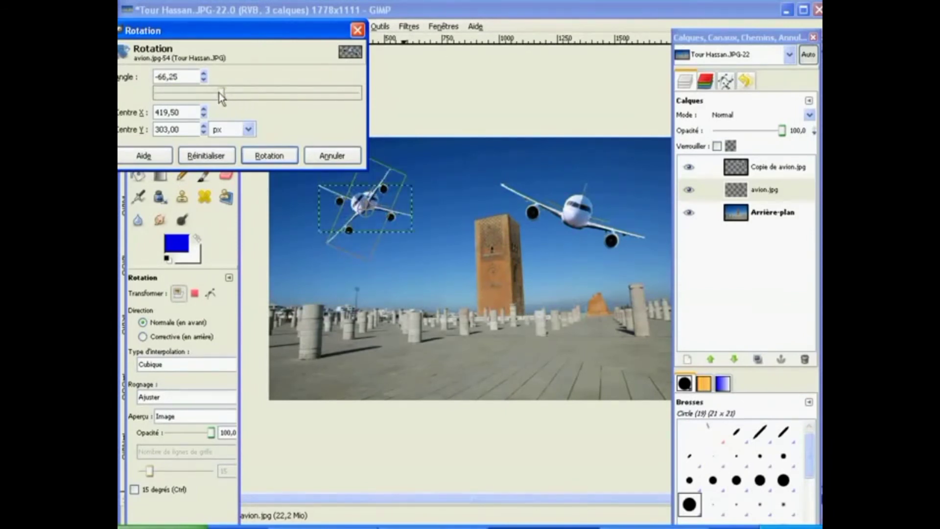
{"action": "left_click", "coordinate": [266, 155]}
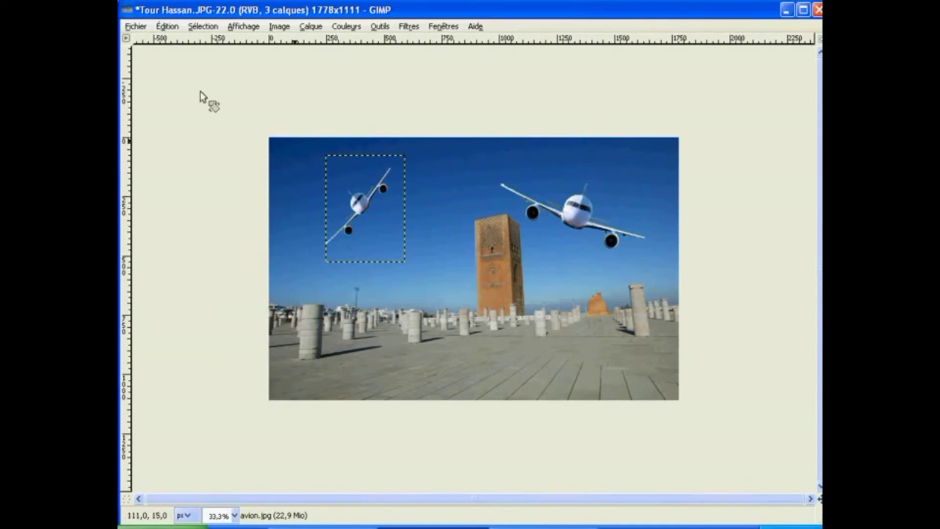
Step: Copy the right plane from Copie de avion.jpg and paste it as a floating selection
{"action": "left_click", "coordinate": [139, 26]}
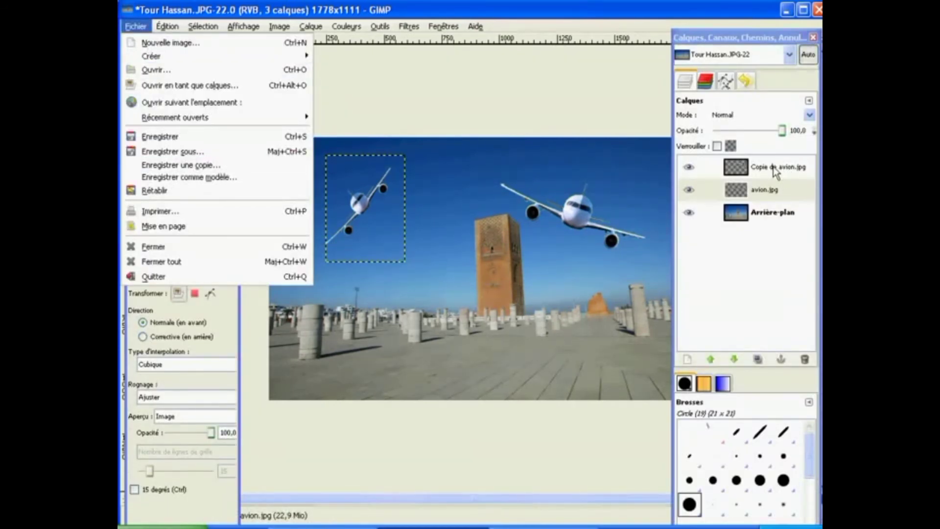
{"action": "left_click", "coordinate": [768, 192]}
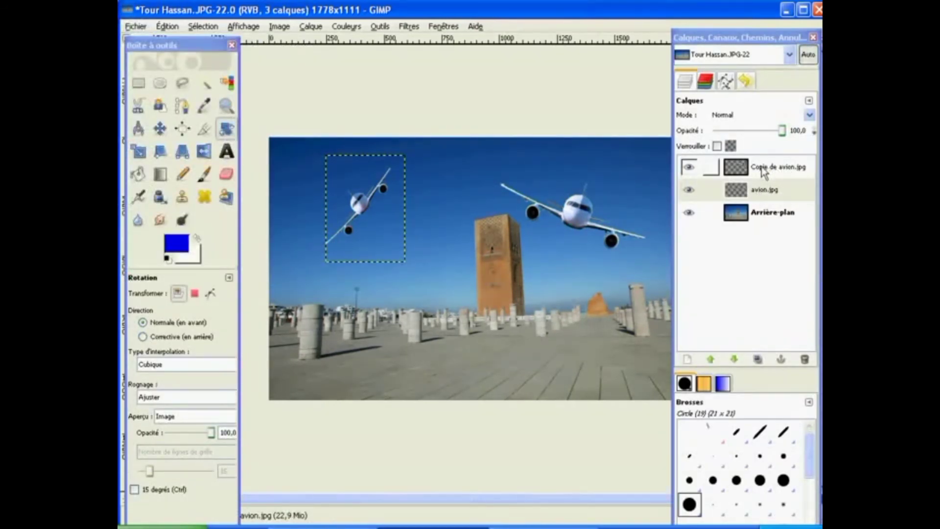
{"action": "left_click", "coordinate": [765, 170]}
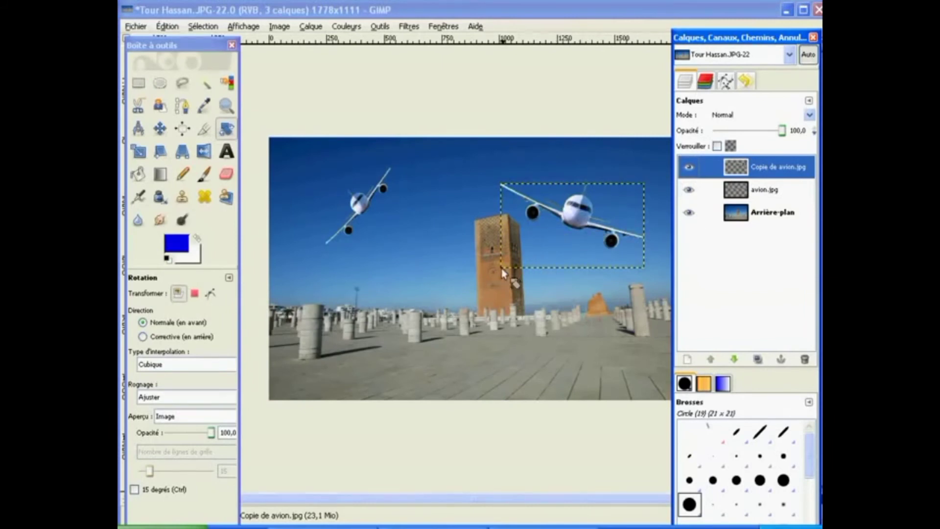
{"action": "right_click", "coordinate": [577, 220]}
{"action": "mouse_move", "coordinate": [606, 248]}
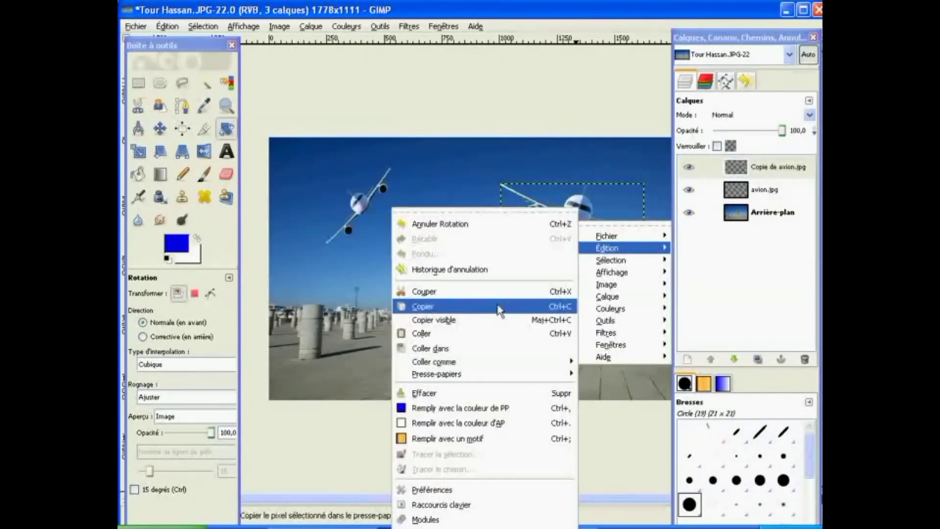
{"action": "left_click", "coordinate": [498, 307]}
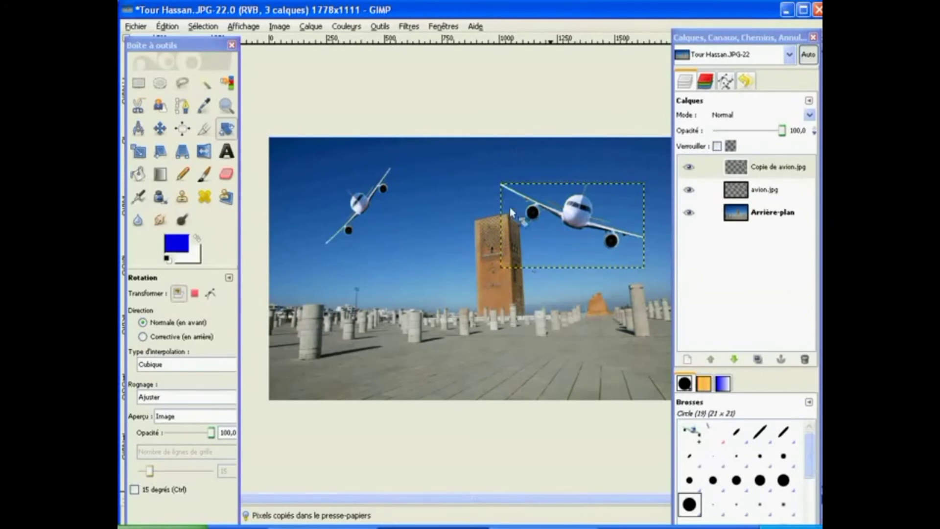
{"action": "right_click", "coordinate": [458, 227]}
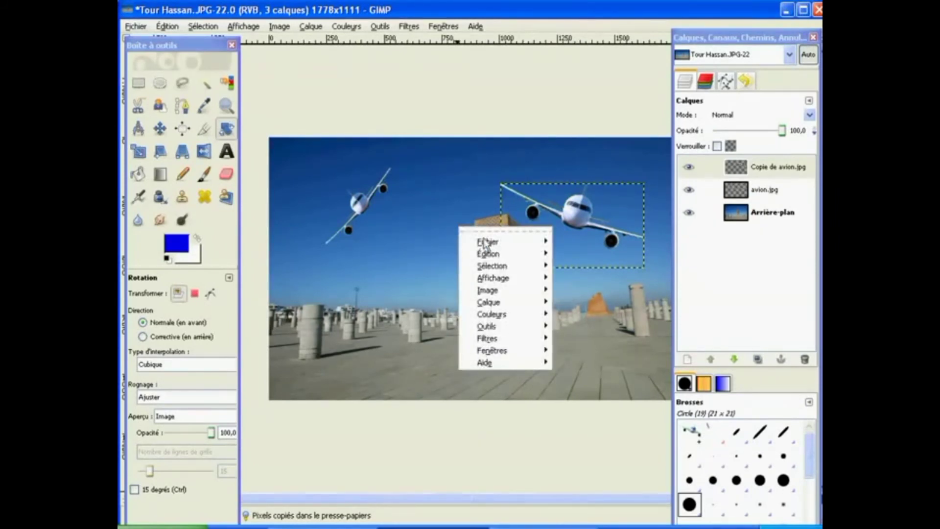
{"action": "mouse_move", "coordinate": [488, 253]}
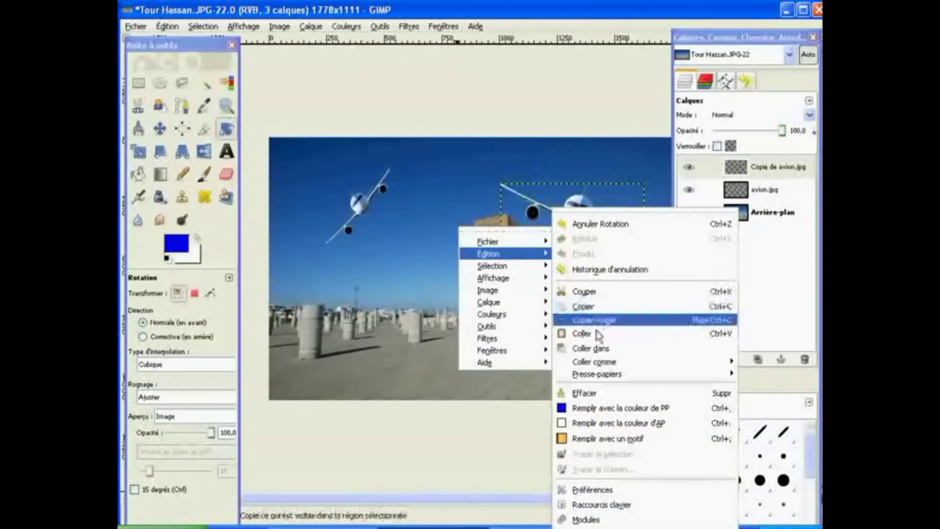
{"action": "left_click", "coordinate": [596, 334]}
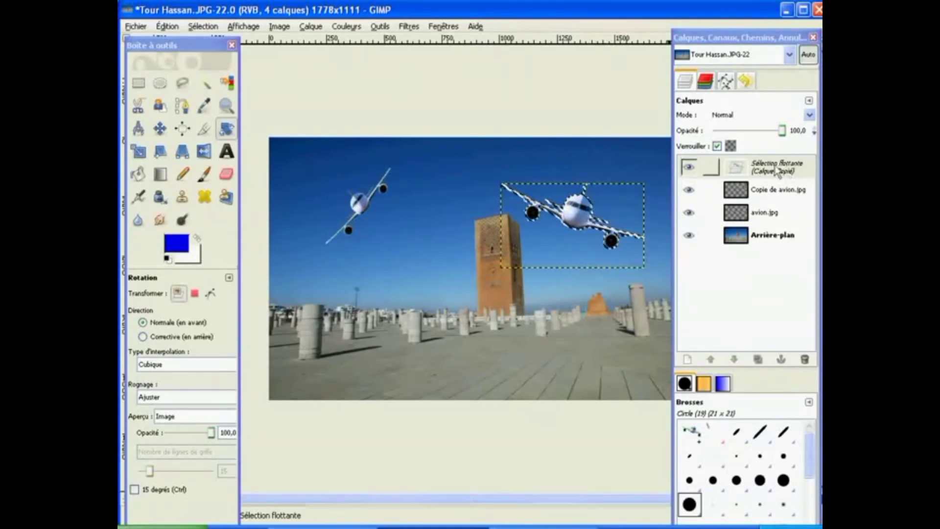
Step: Make the pasted plane the Calque Copié layer and move it down in front of the tower
{"action": "left_click", "coordinate": [779, 171]}
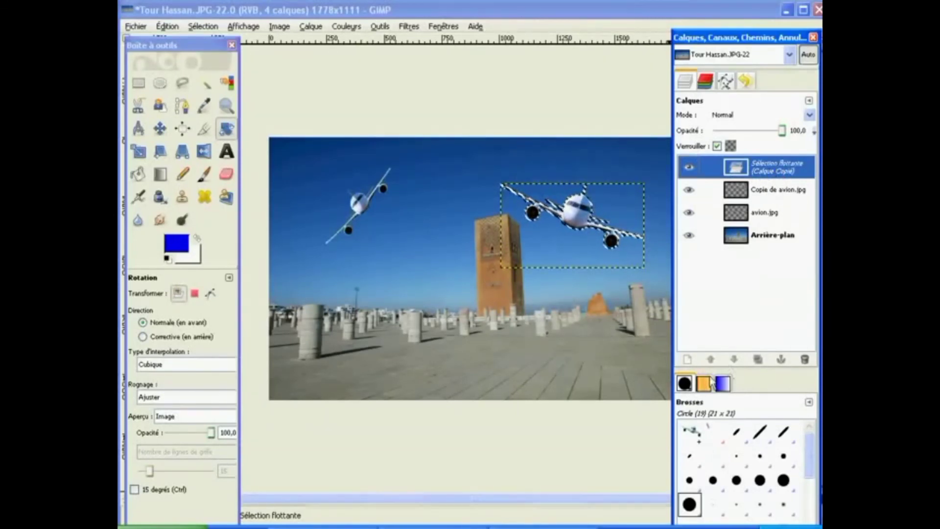
{"action": "left_click", "coordinate": [688, 362]}
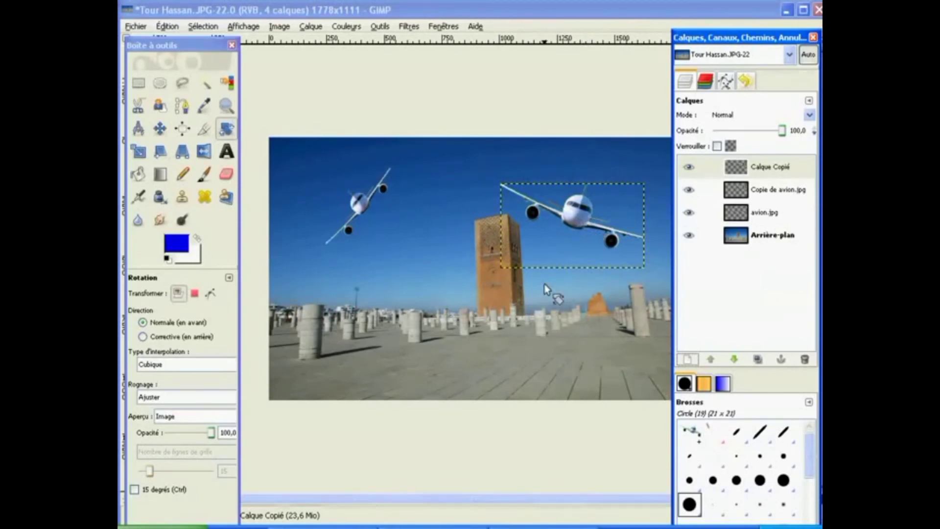
{"action": "left_click", "coordinate": [159, 129]}
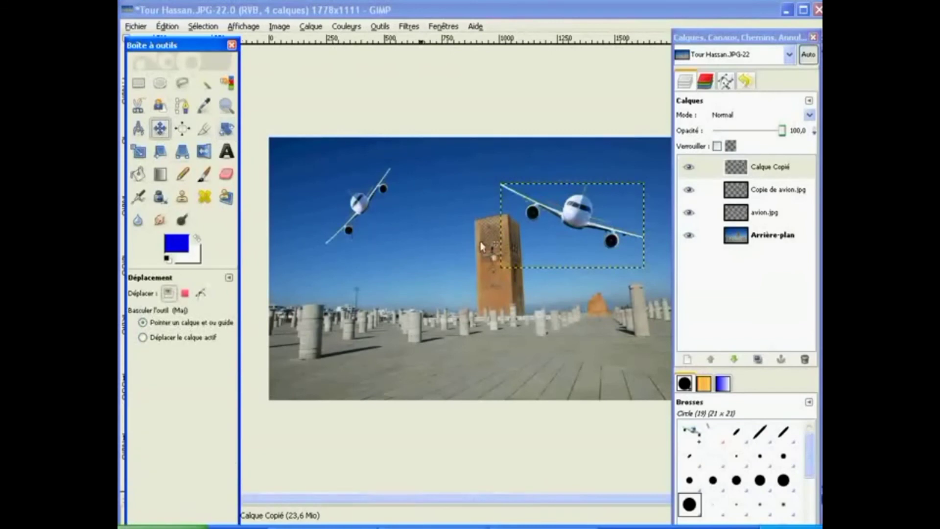
{"action": "left_click_drag", "start_coordinate": [564, 221], "coordinate": [460, 271]}
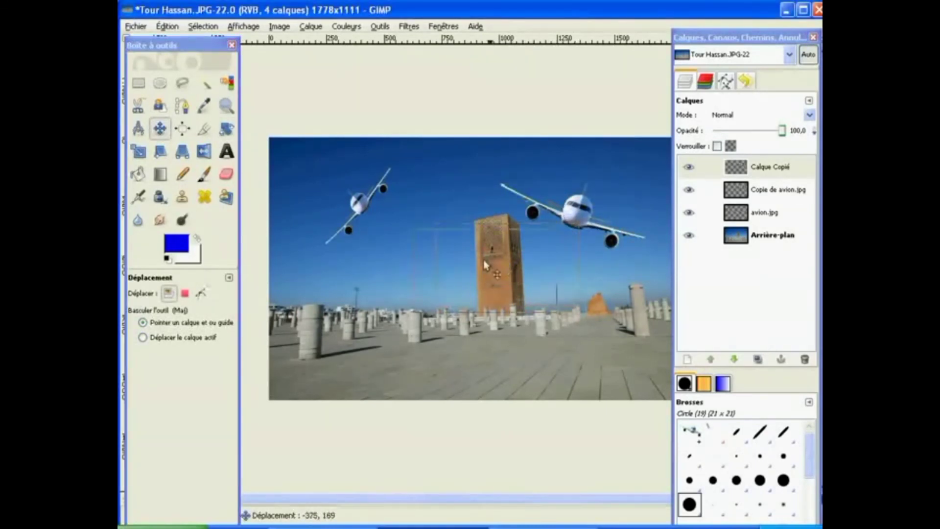